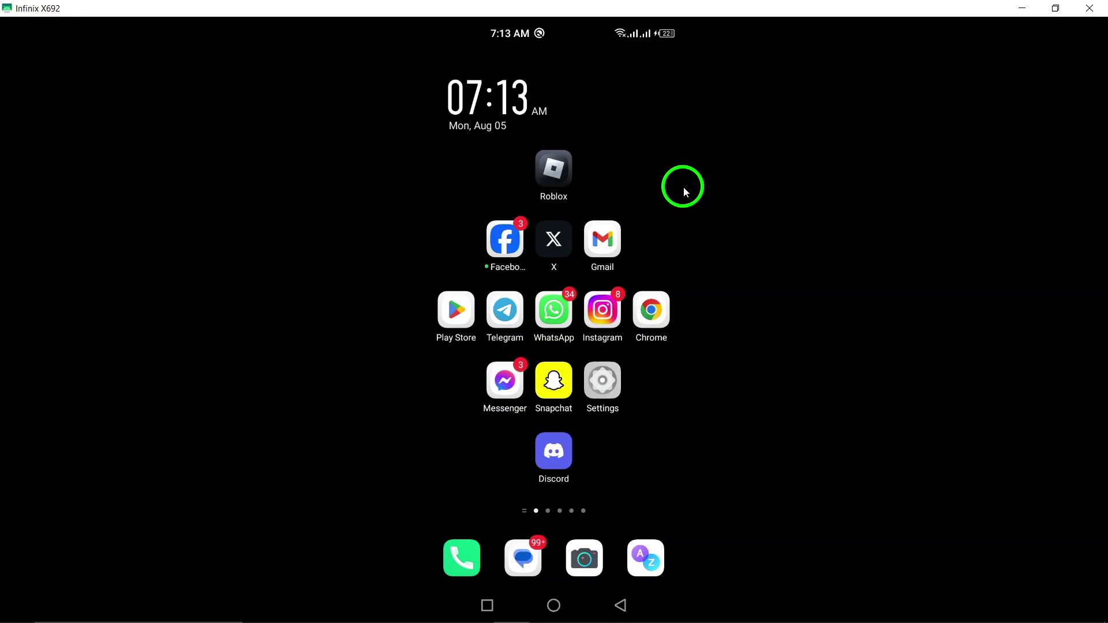
Clear Messenger's cache under Storage & cache and return to its app info page
left_click(683, 186)
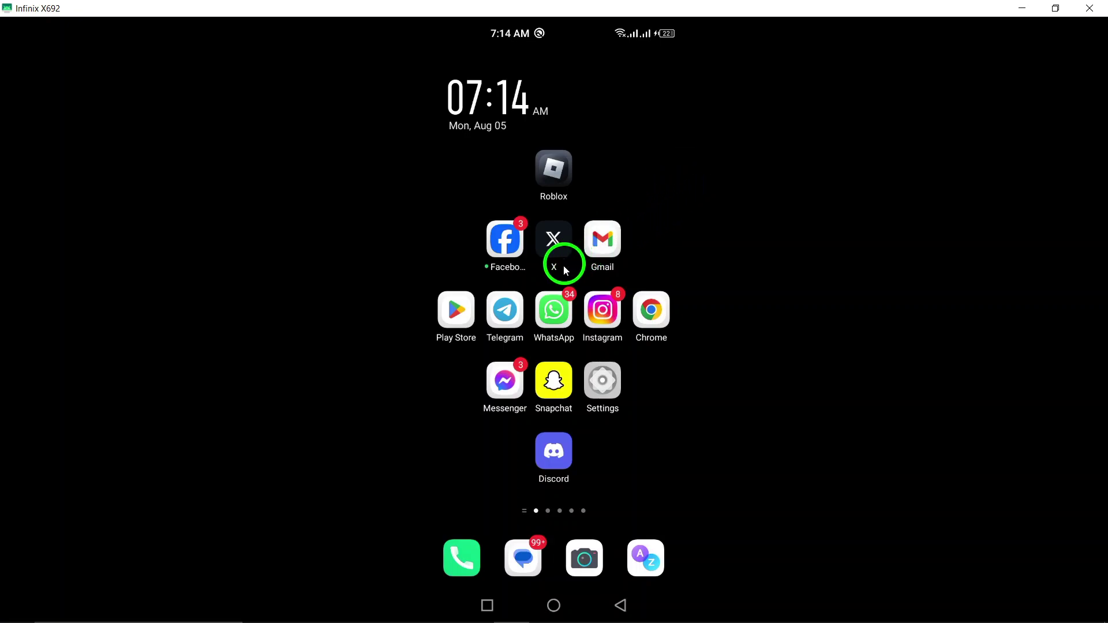
left_click(495, 387)
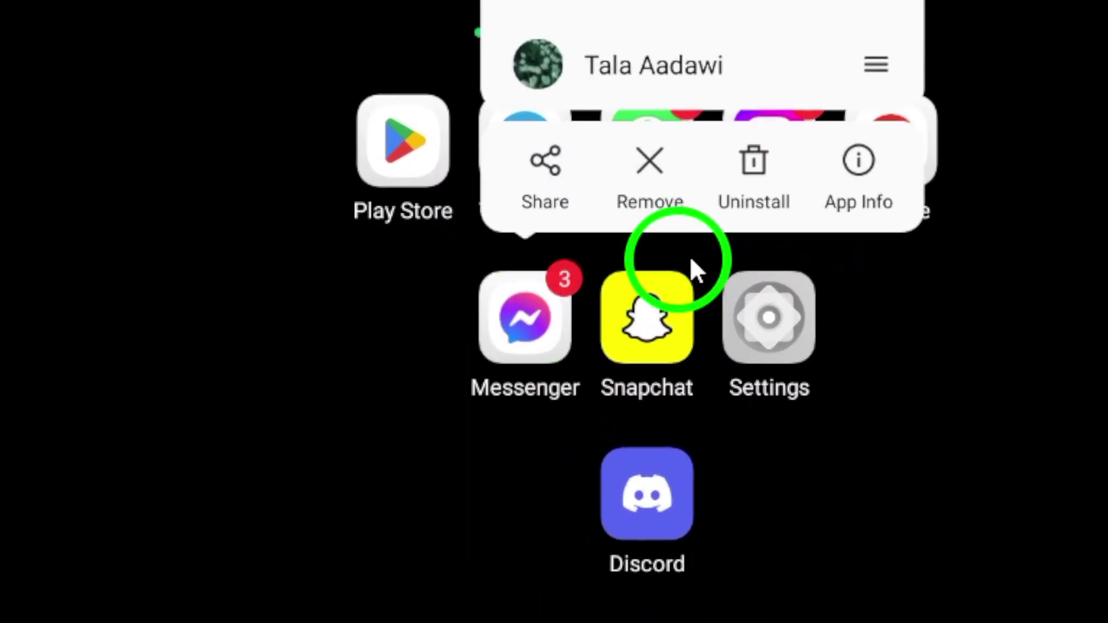
left_click(566, 310)
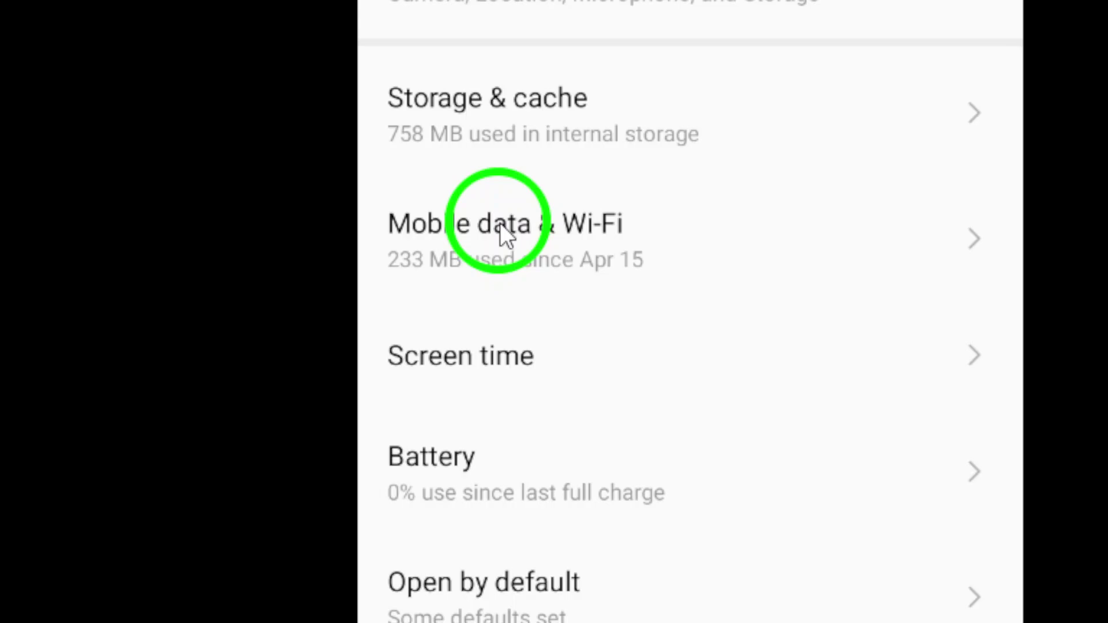
left_click(669, 256)
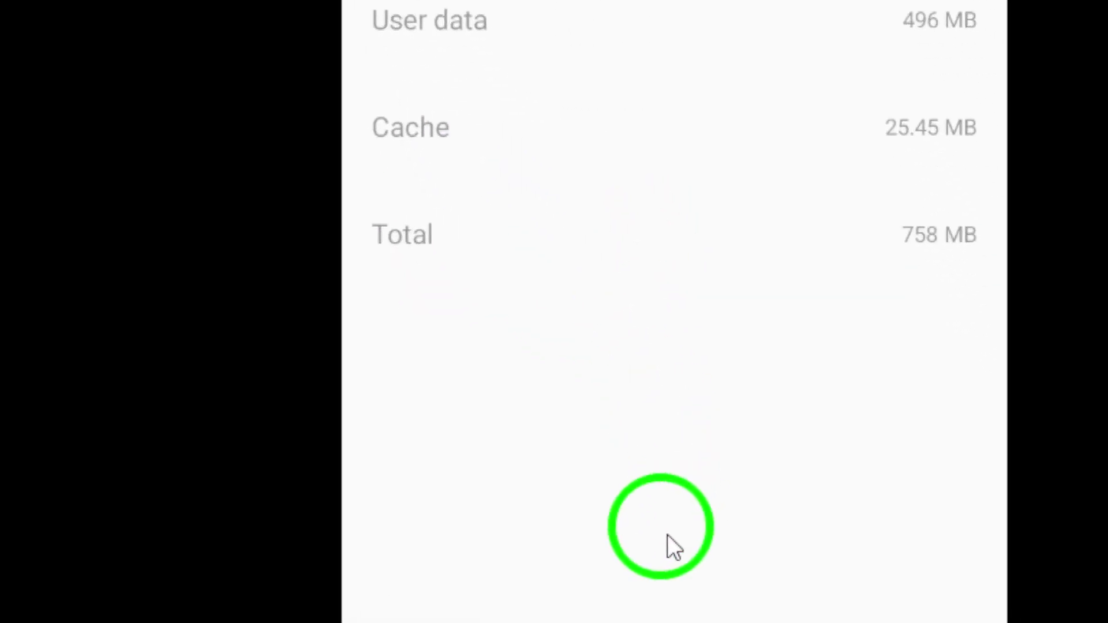
left_click(573, 511)
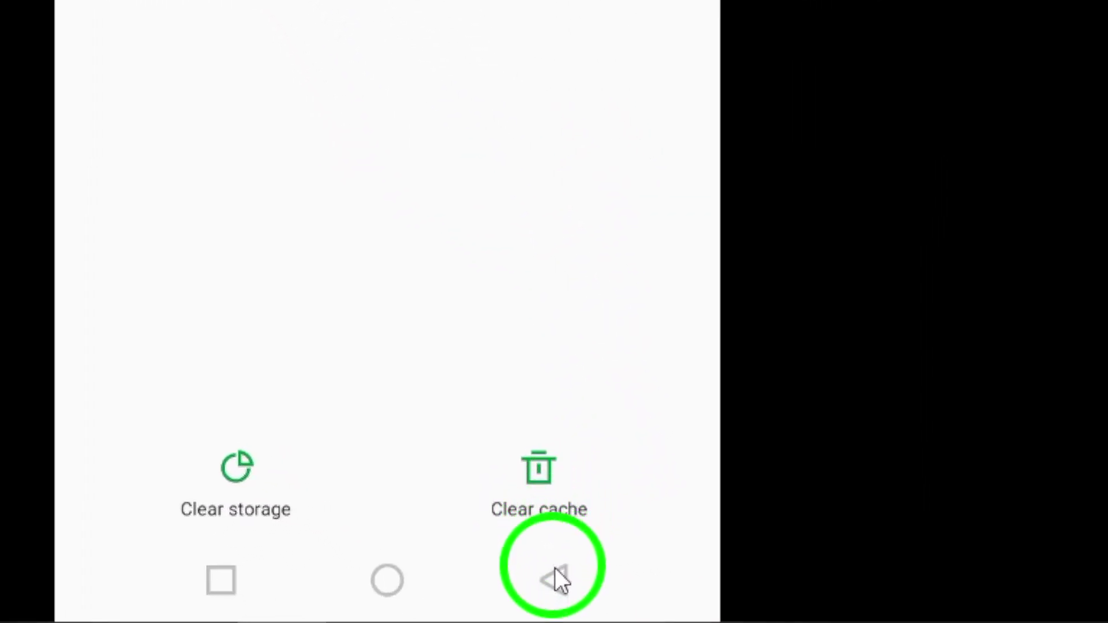
left_click(555, 578)
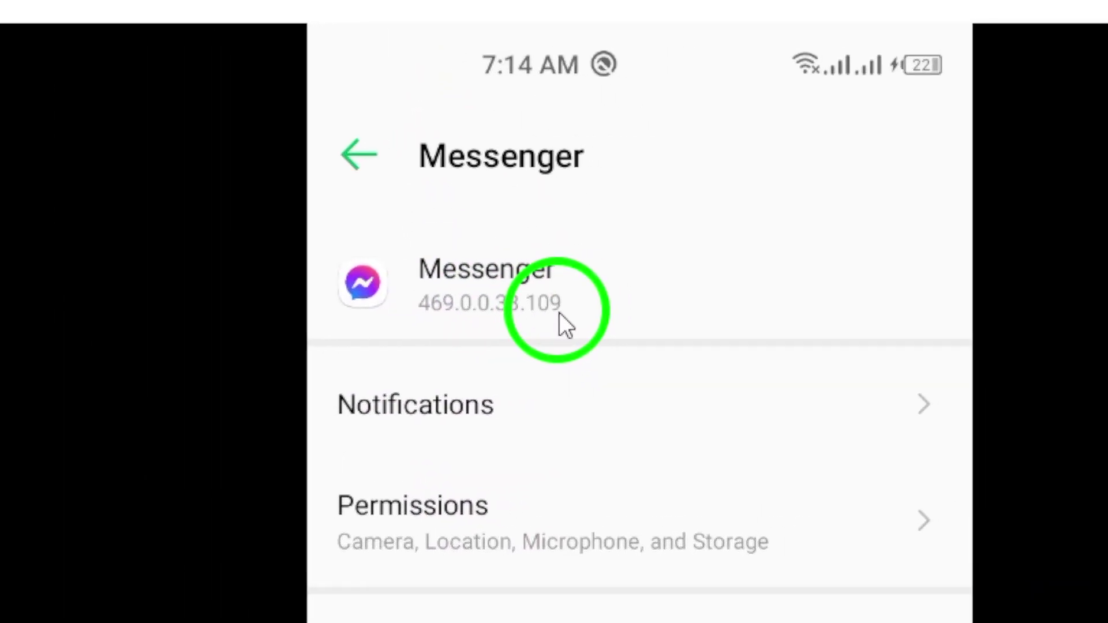
scroll(560, 312, "down", 5)
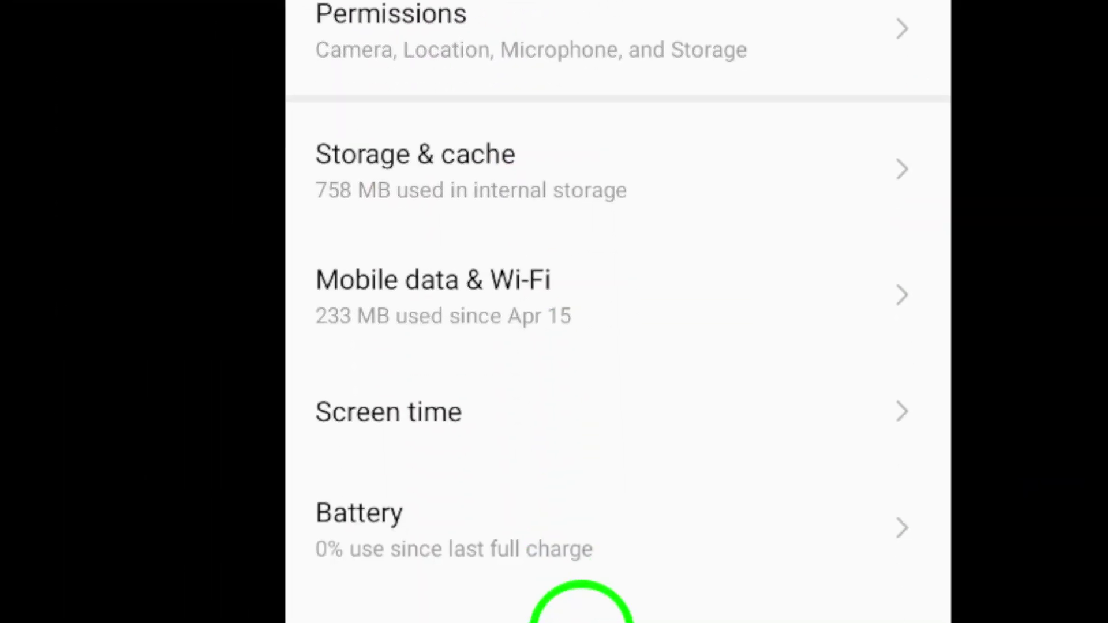
scroll(581, 607, "down", 4)
Run File Manager's Junk Clean scan to about 80%, then leave it
left_click(559, 611)
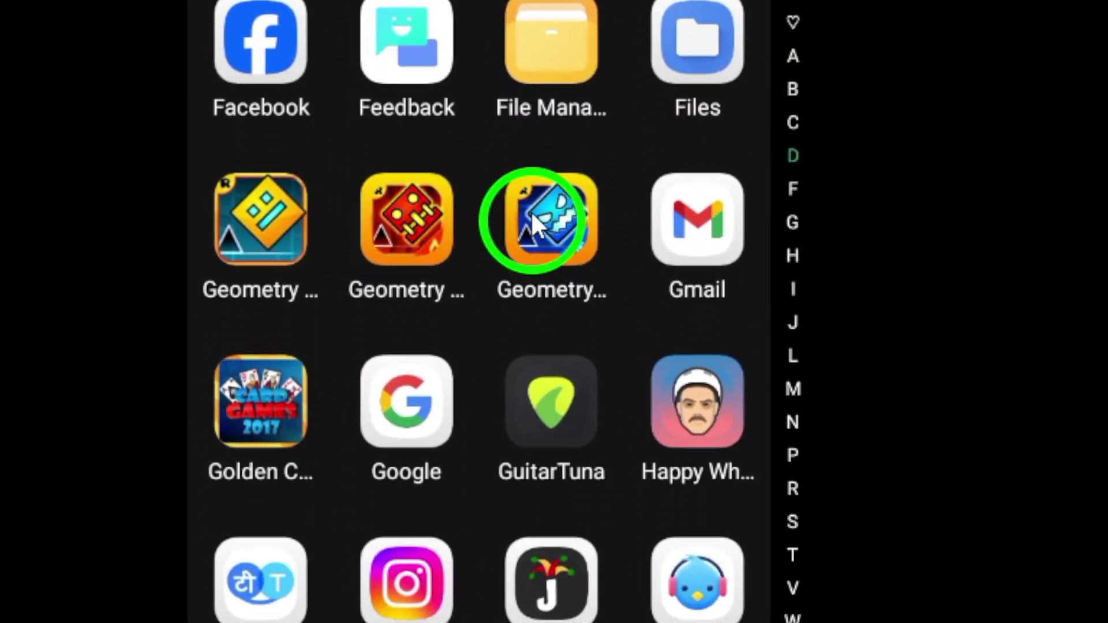
left_click(553, 262)
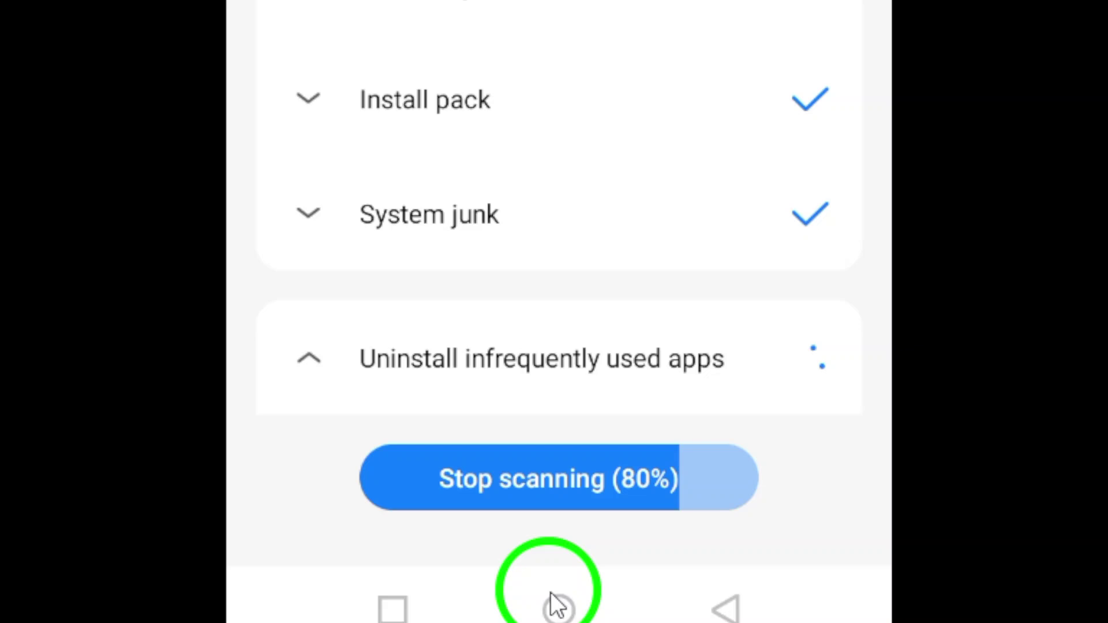
left_click(555, 576)
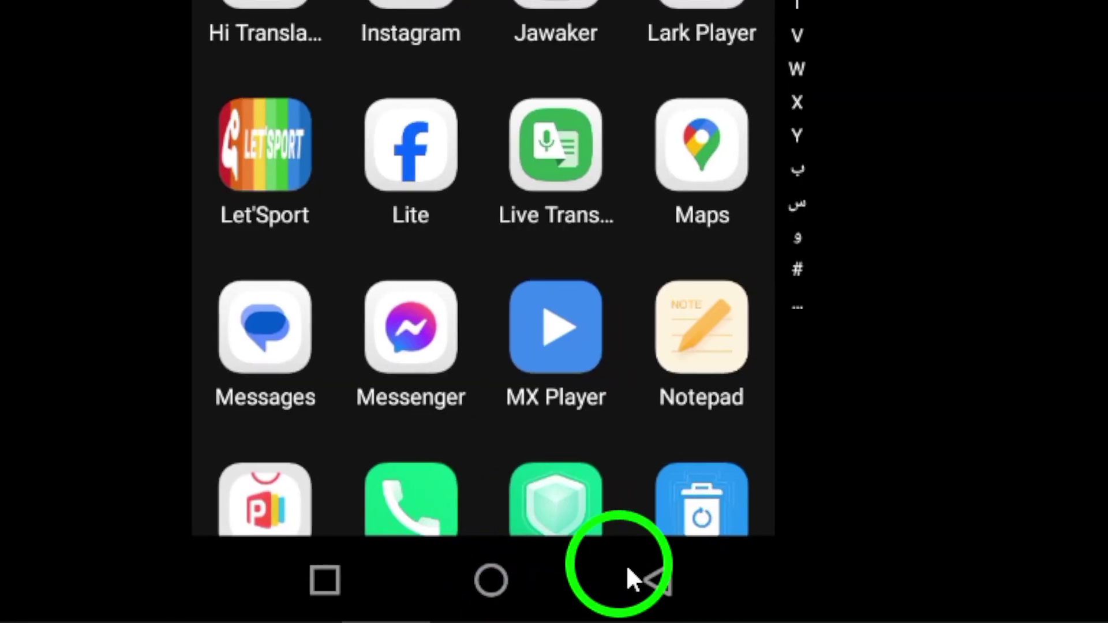
Confirm Messenger's battery is Not optimized with unrestricted background usage
left_click(573, 578)
left_click(584, 286)
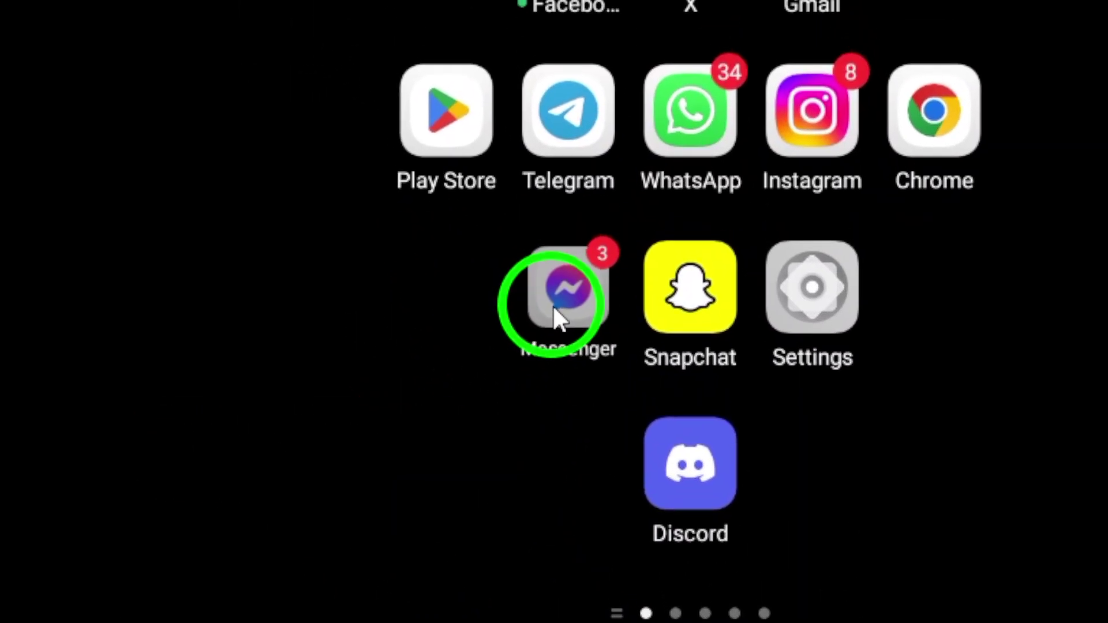
left_click(902, 139)
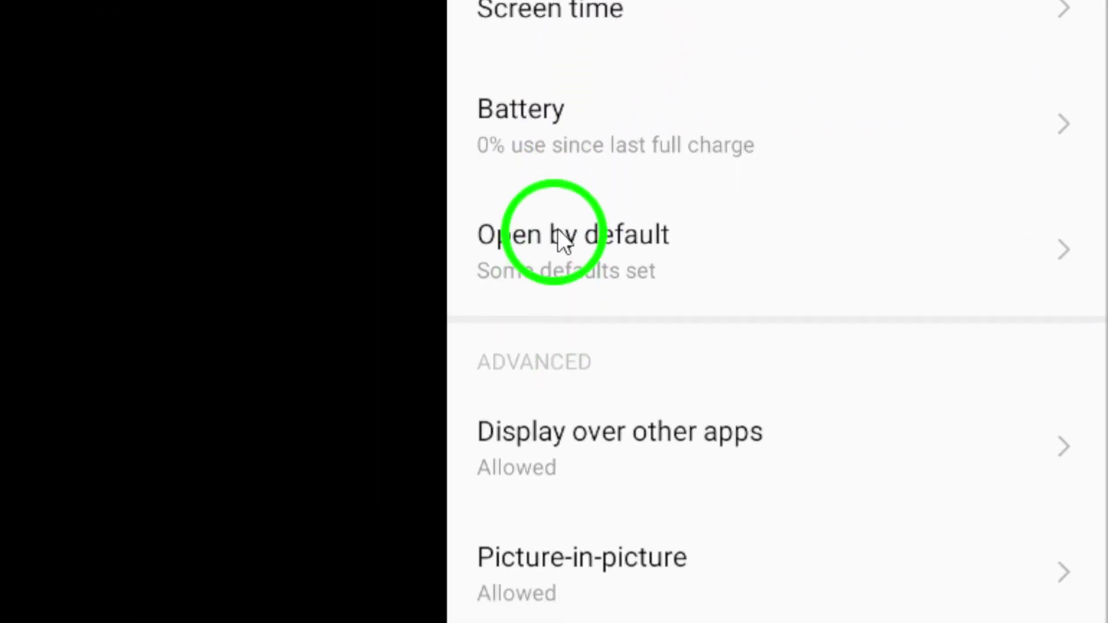
left_click(557, 264)
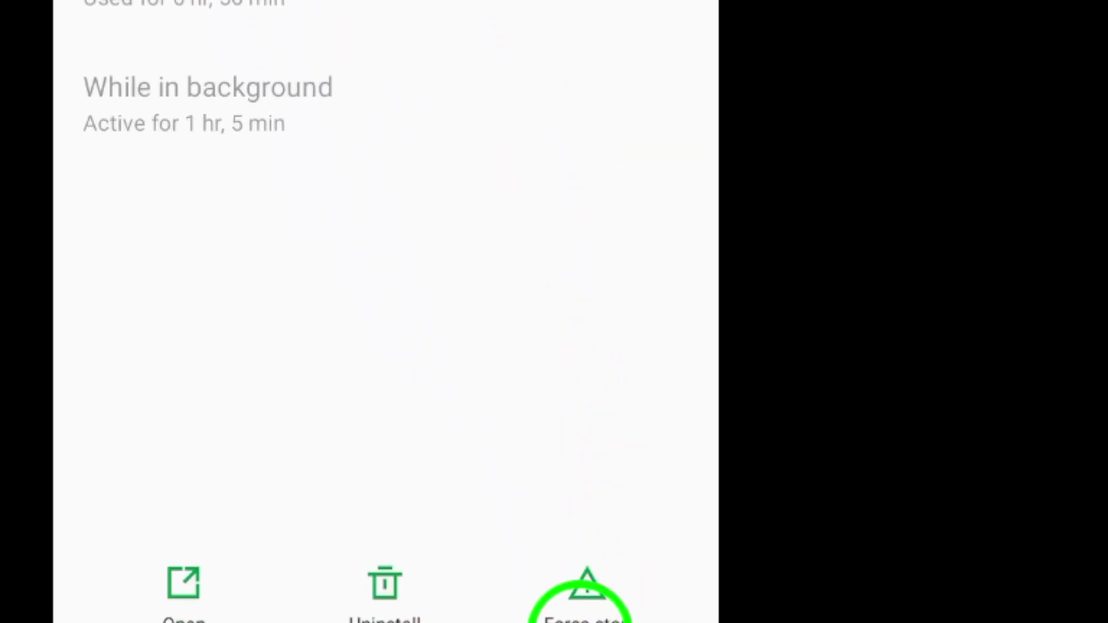
left_click(551, 597)
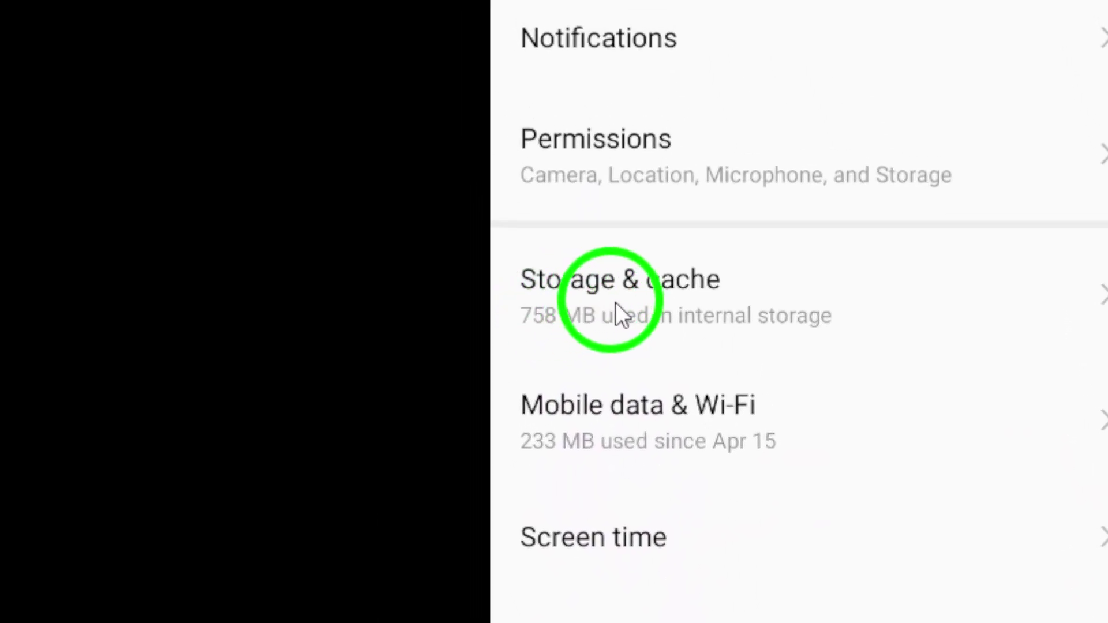
left_click(663, 295)
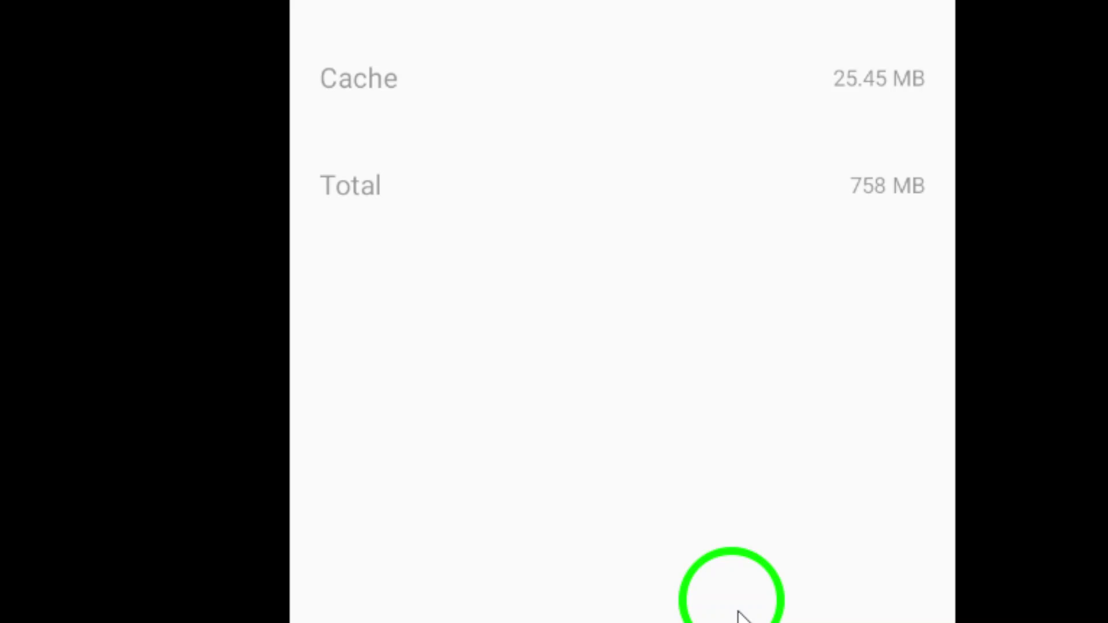
left_click(589, 598)
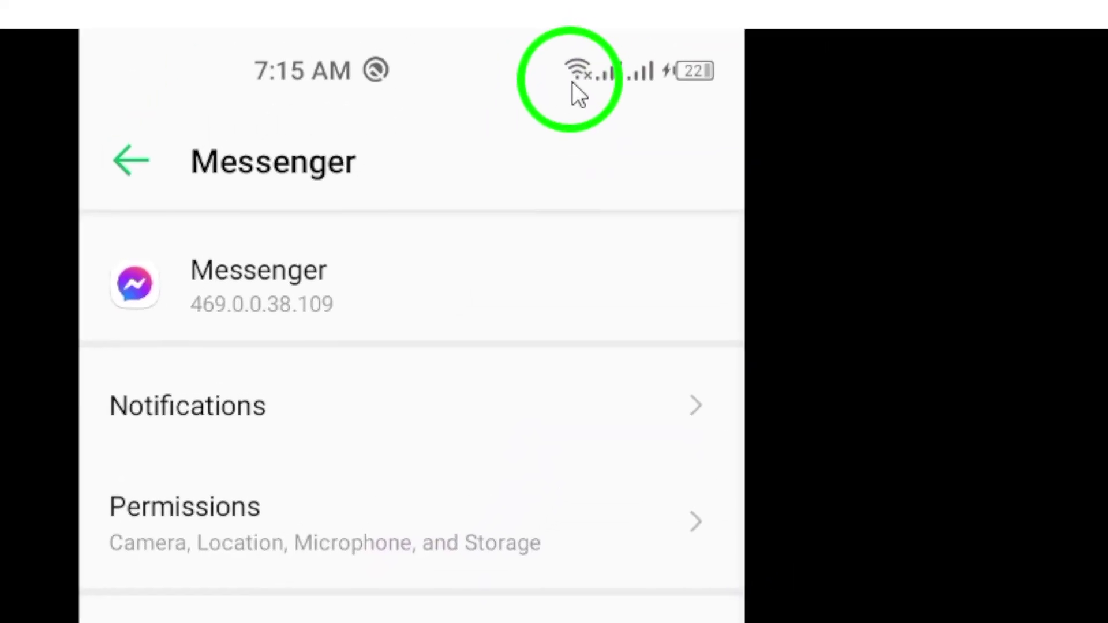
Confirm in Quick Settings that Wi-Fi shows Owls with no internet, then go home
left_click_drag(480, 101, 468, 389)
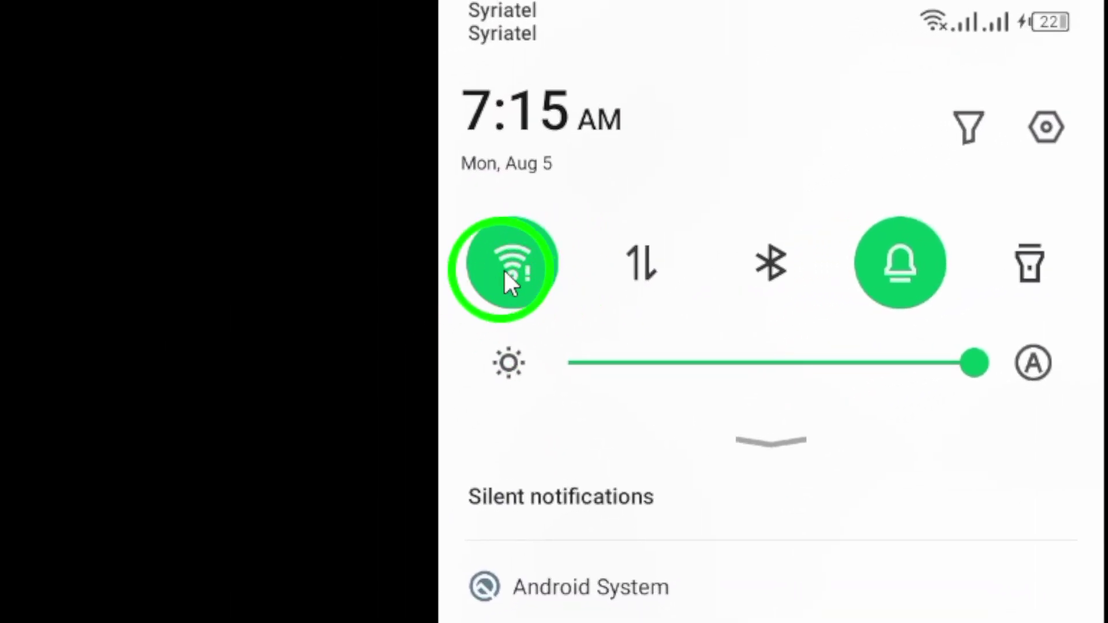
left_click_drag(511, 279, 561, 313)
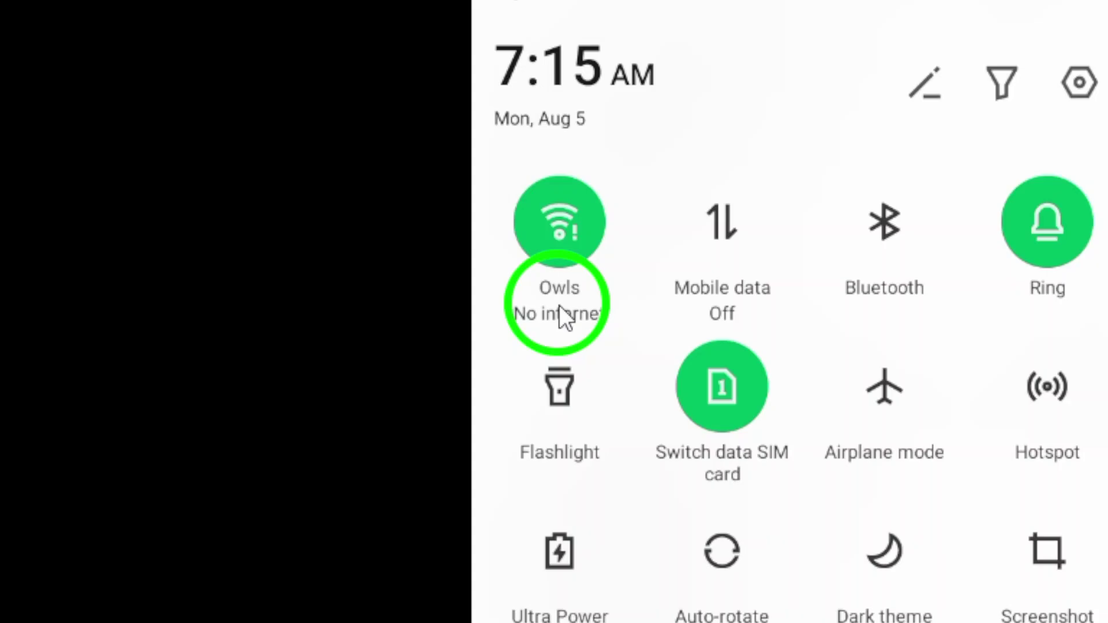
left_click(546, 488)
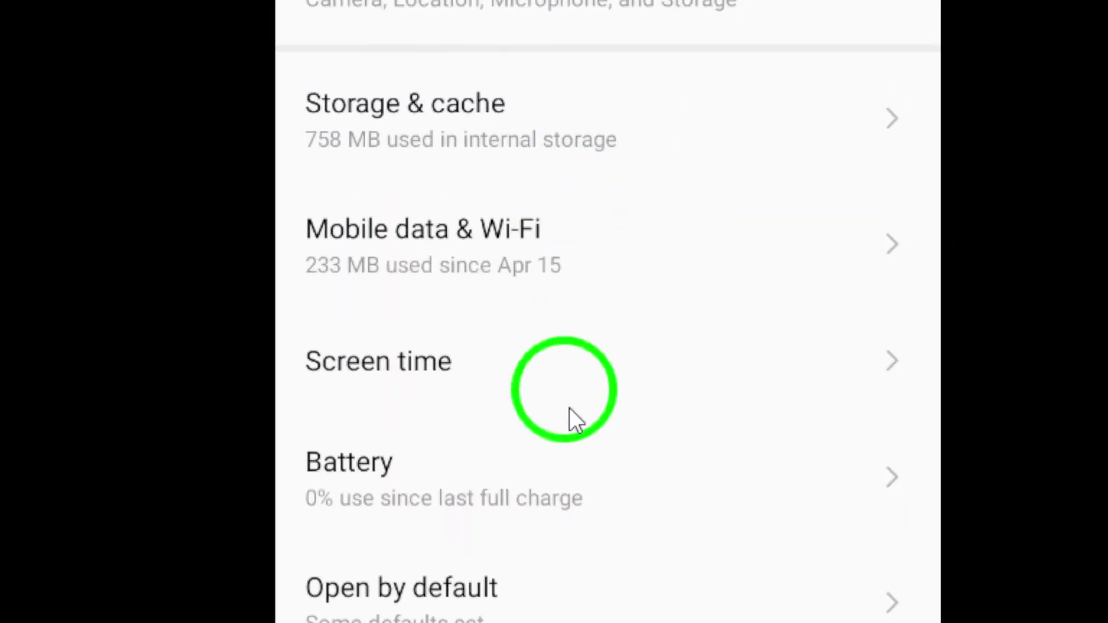
left_click(555, 569)
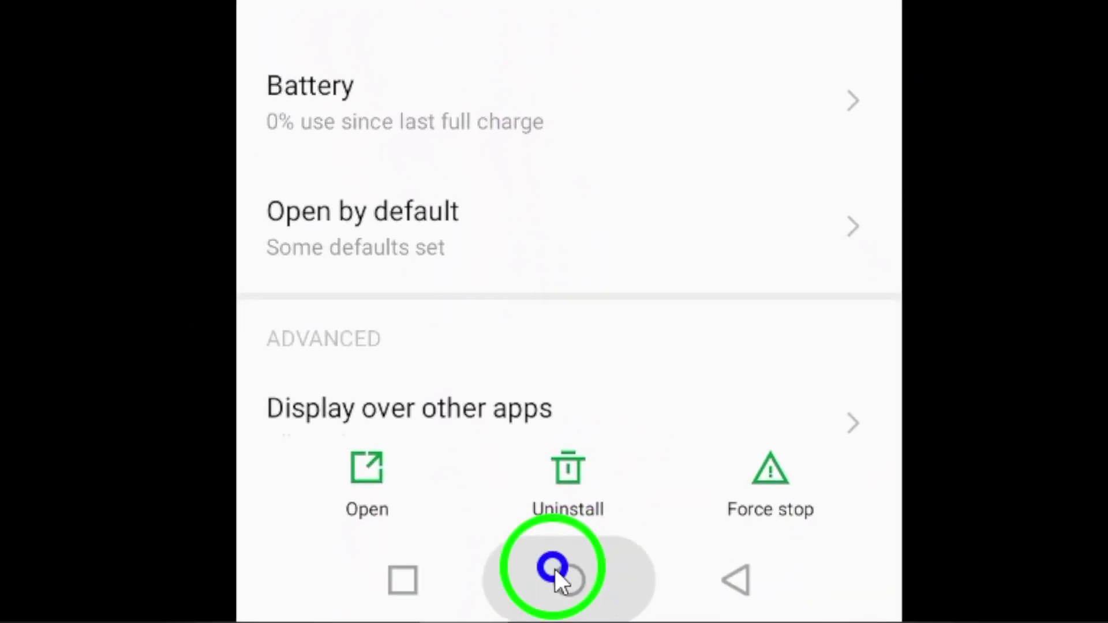
left_click_drag(580, 231, 561, 180)
left_click_drag(539, 500, 548, 234)
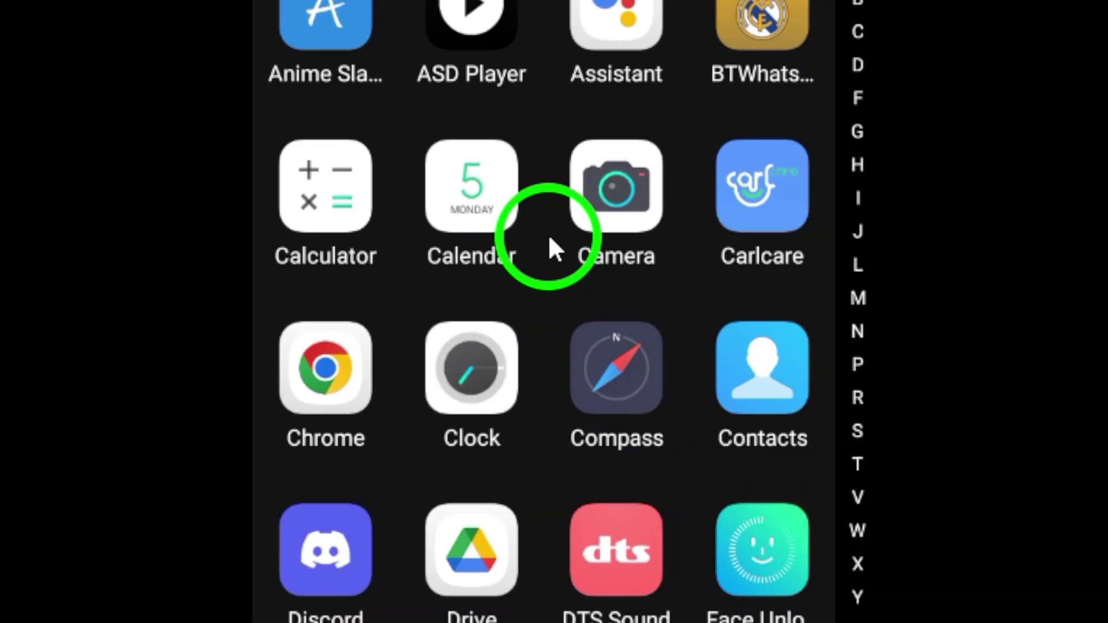
scroll(548, 234, "down", 3)
scroll(552, 295, "down", 2)
scroll(556, 174, "down", 3)
scroll(554, 282, "down", 3)
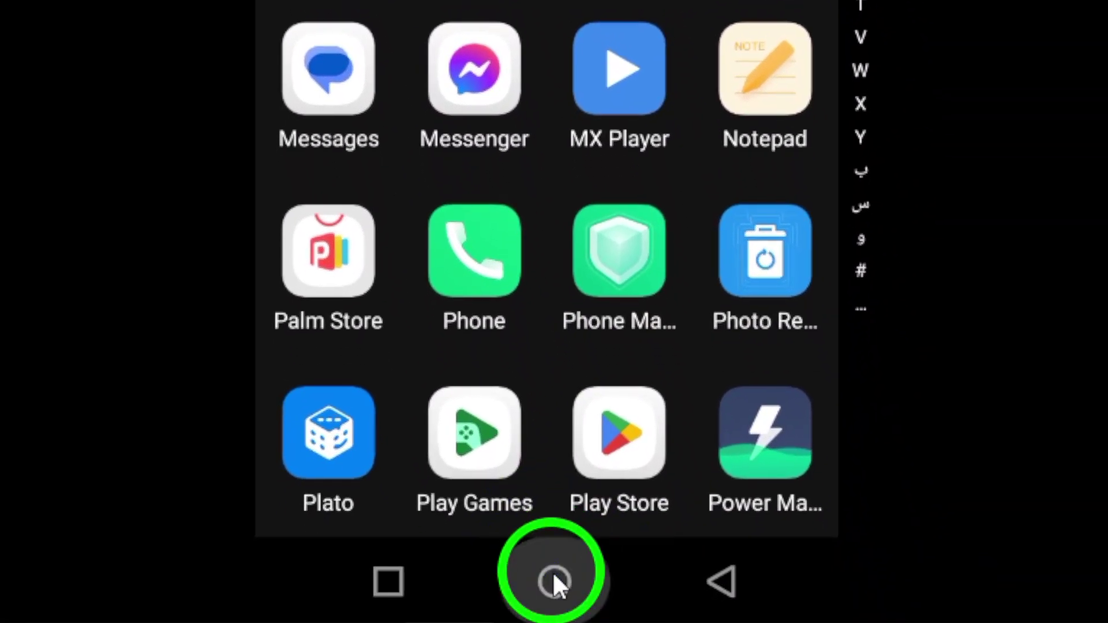
left_click(554, 580)
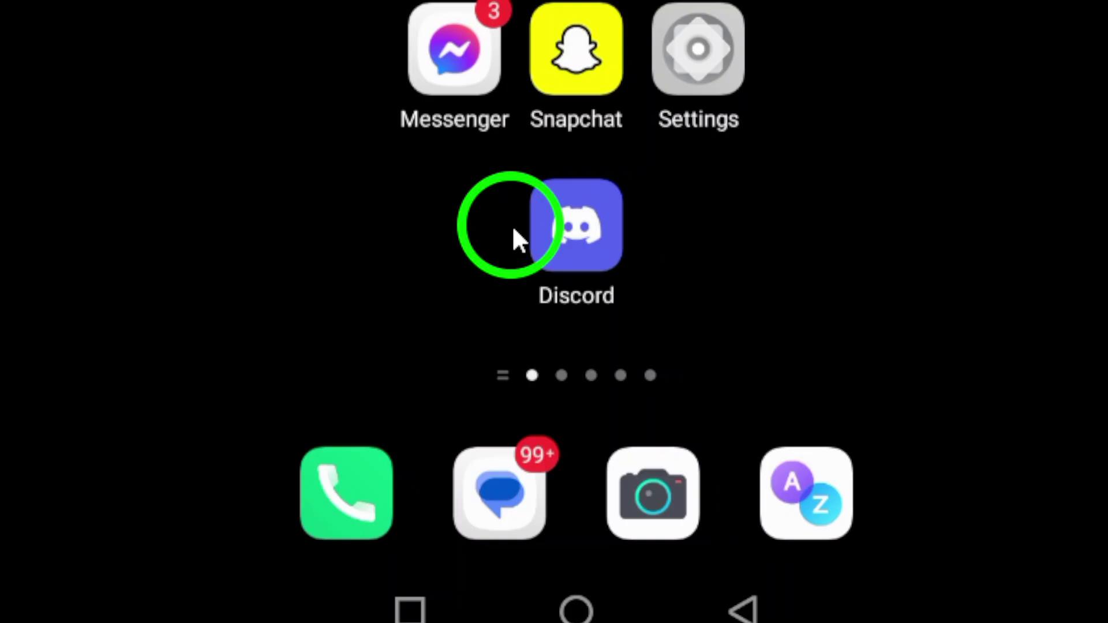
left_click(552, 311)
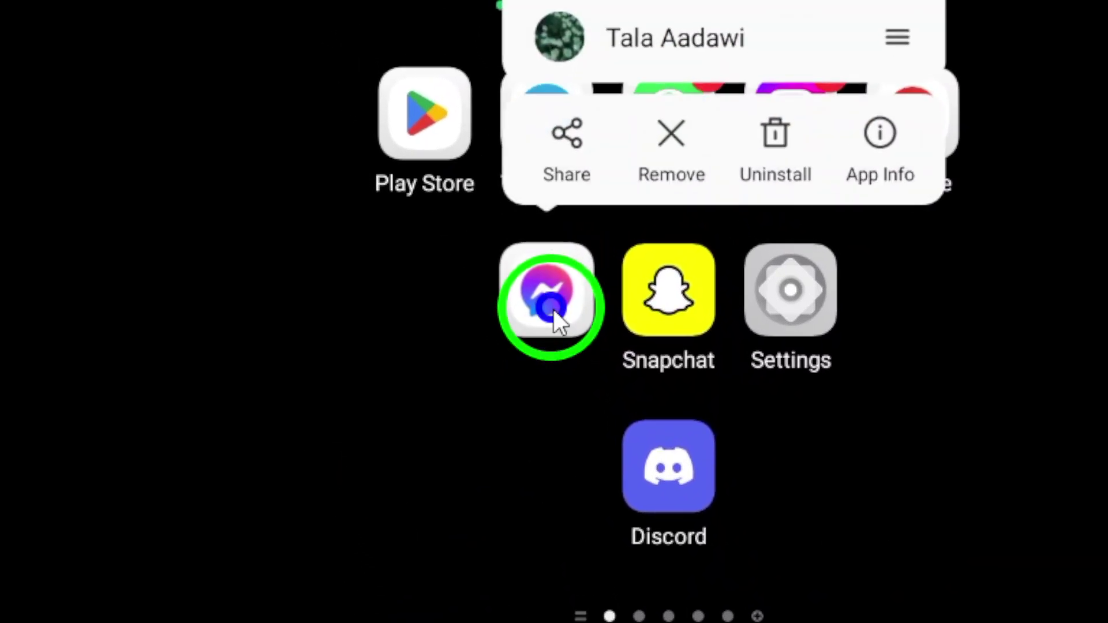
left_click(578, 299)
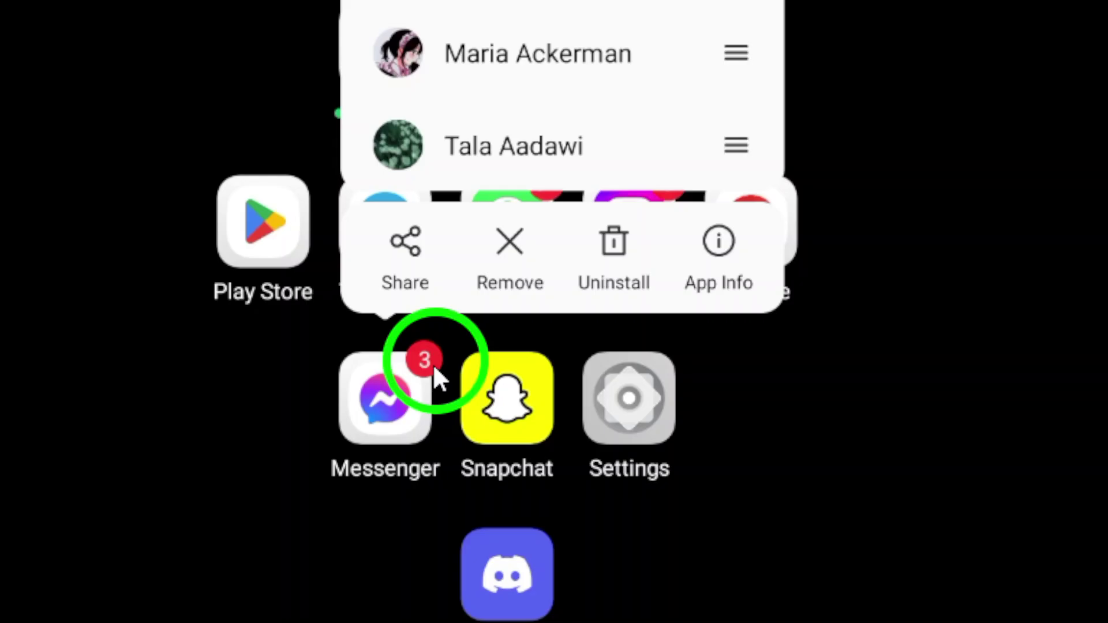
left_click(544, 316)
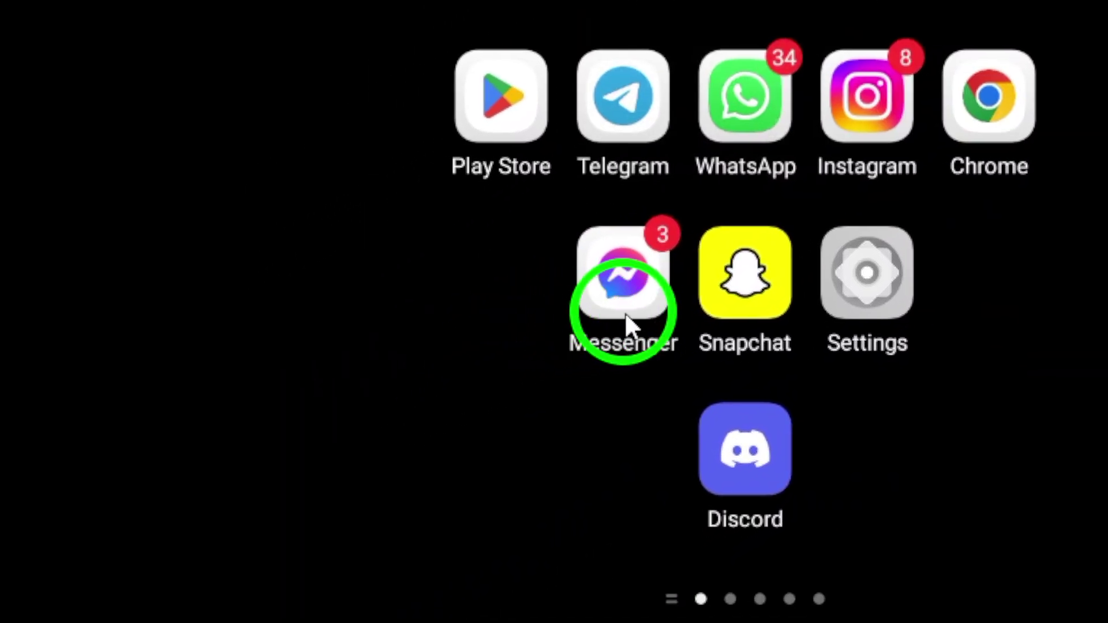